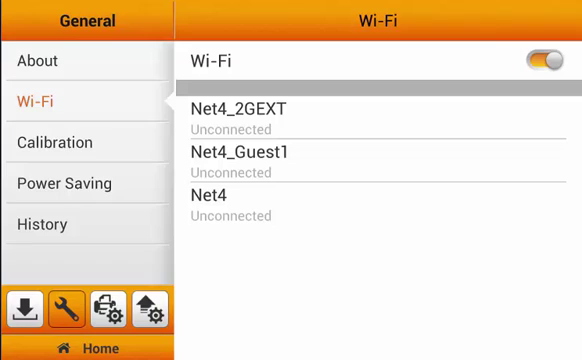
pyautogui.click(37, 60)
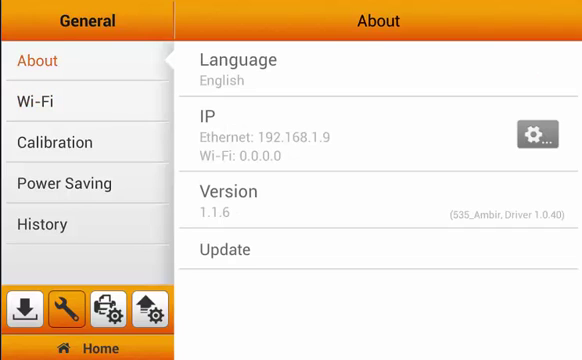